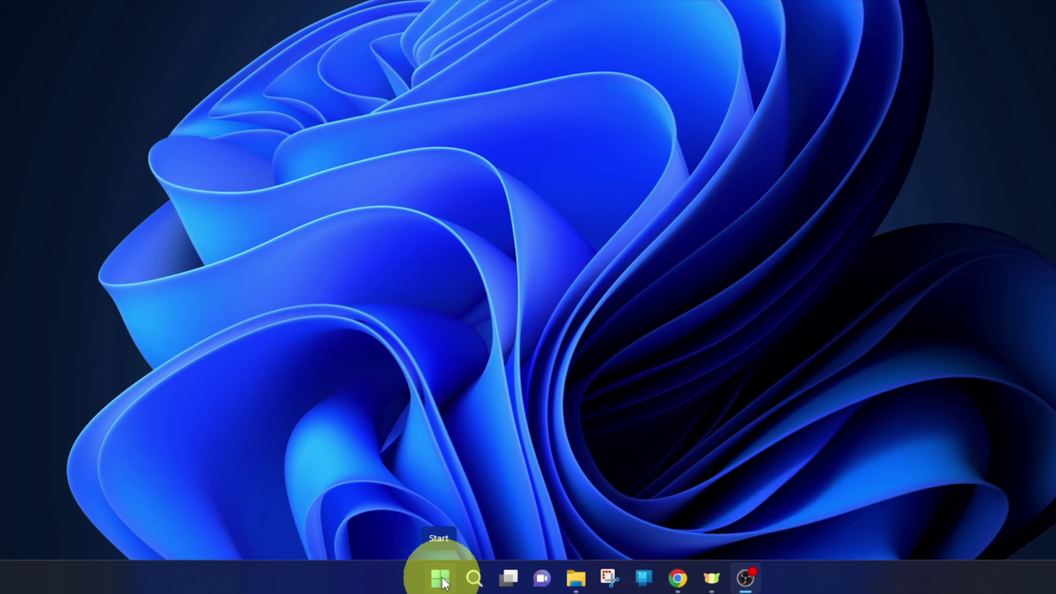
Open Settings from the Start button's power-user menu.
right_click(443, 582)
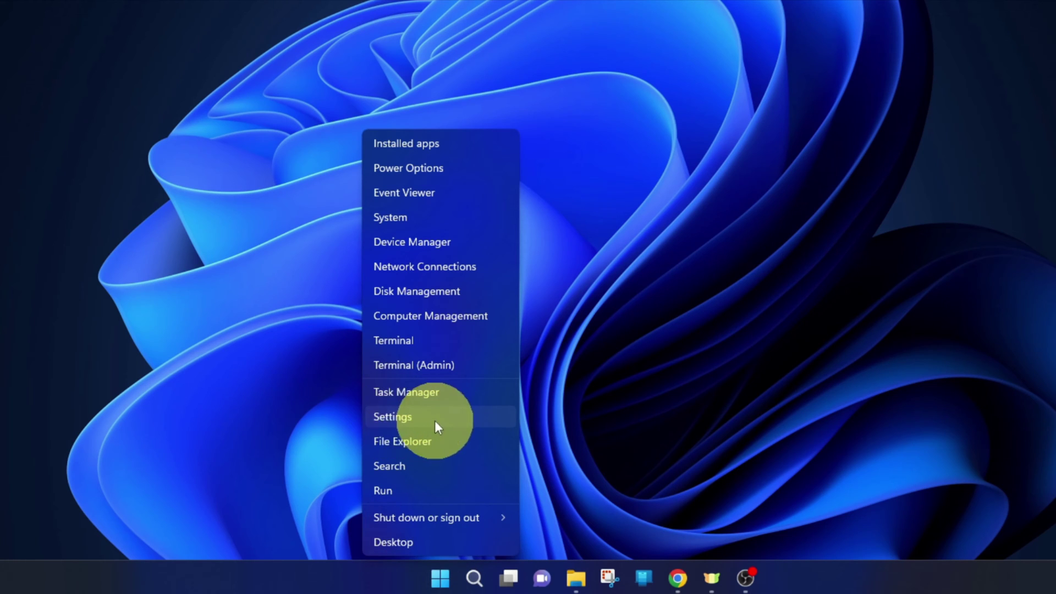
click(411, 420)
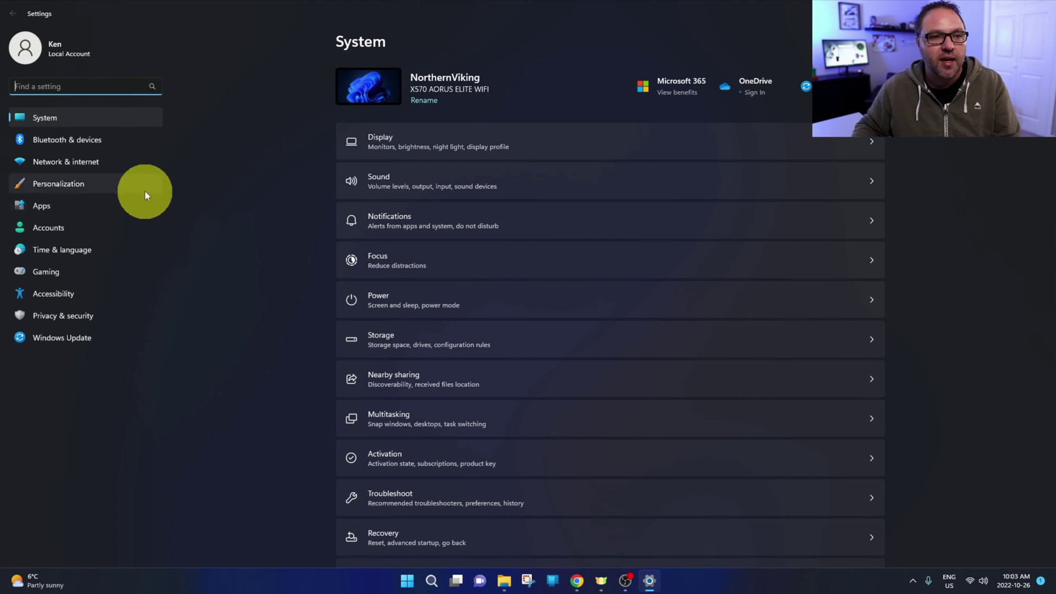
Switch to the Bluetooth & devices page and turn the Bluetooth toggle on.
click(104, 140)
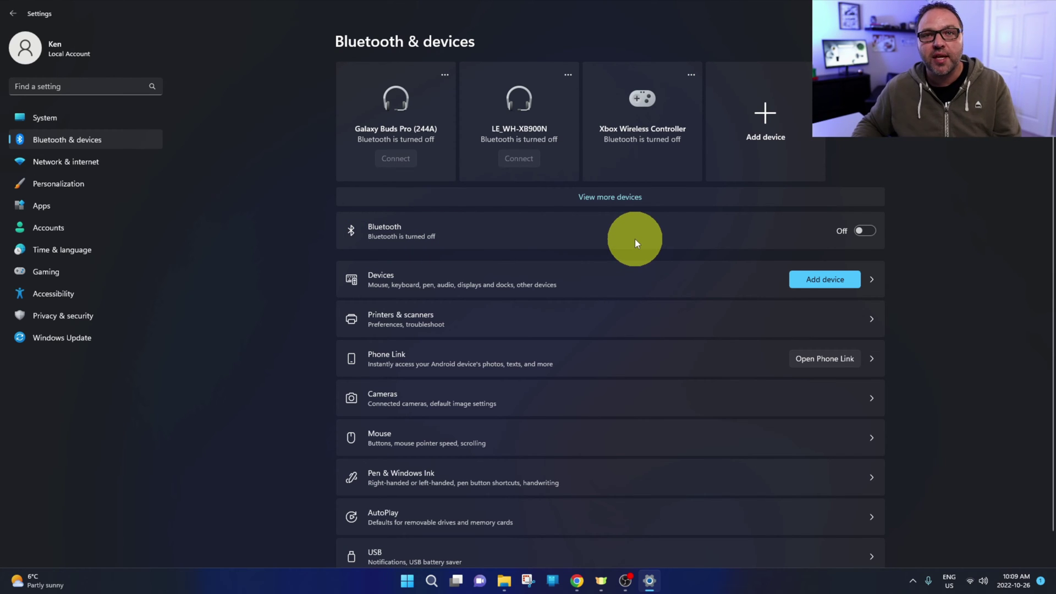
click(867, 232)
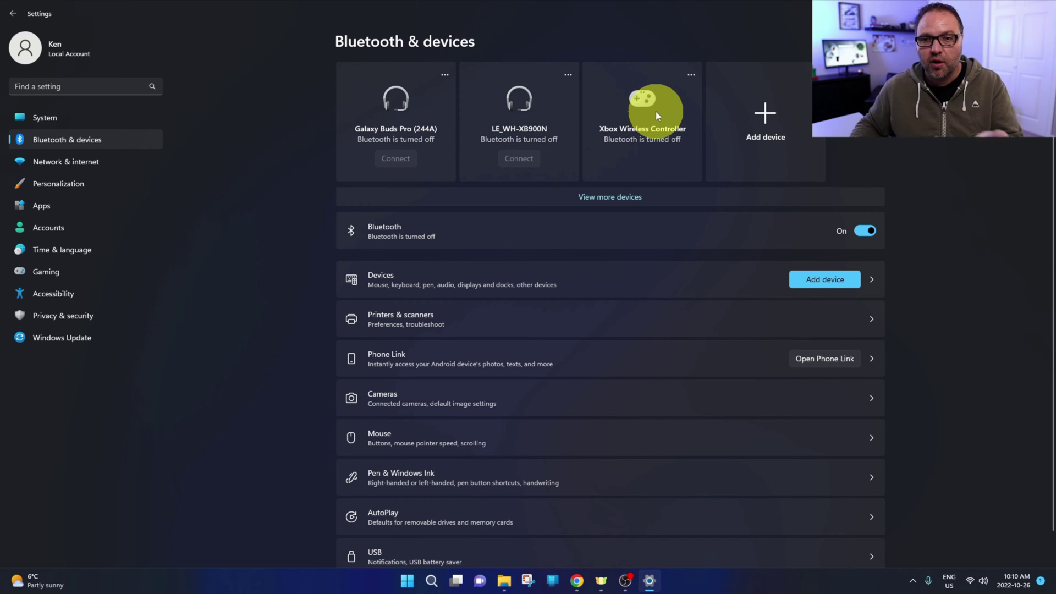
Choose Add device, then Bluetooth, to scan for nearby discoverable devices.
click(763, 118)
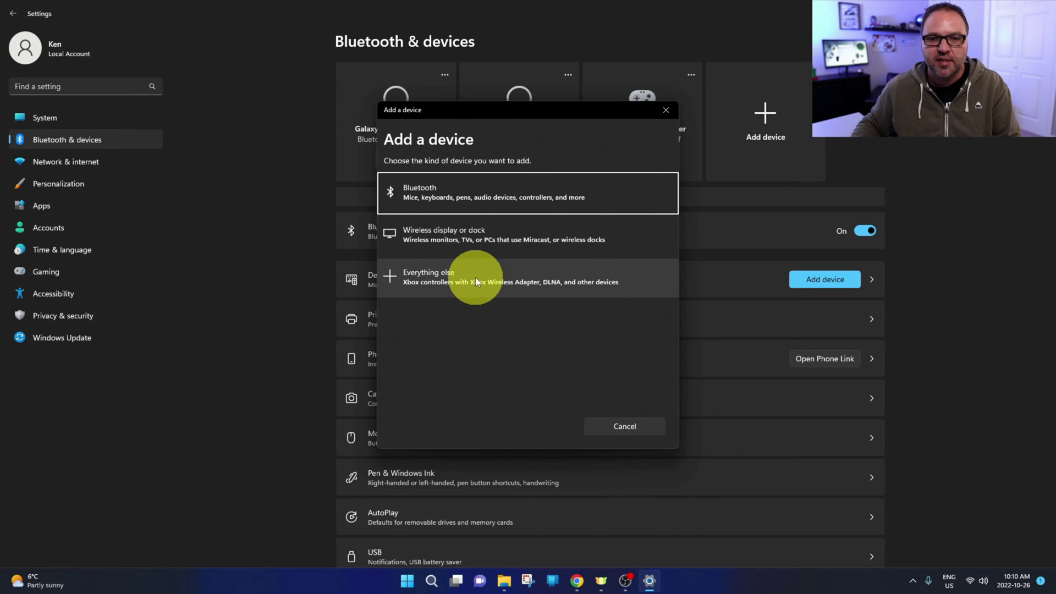
click(487, 198)
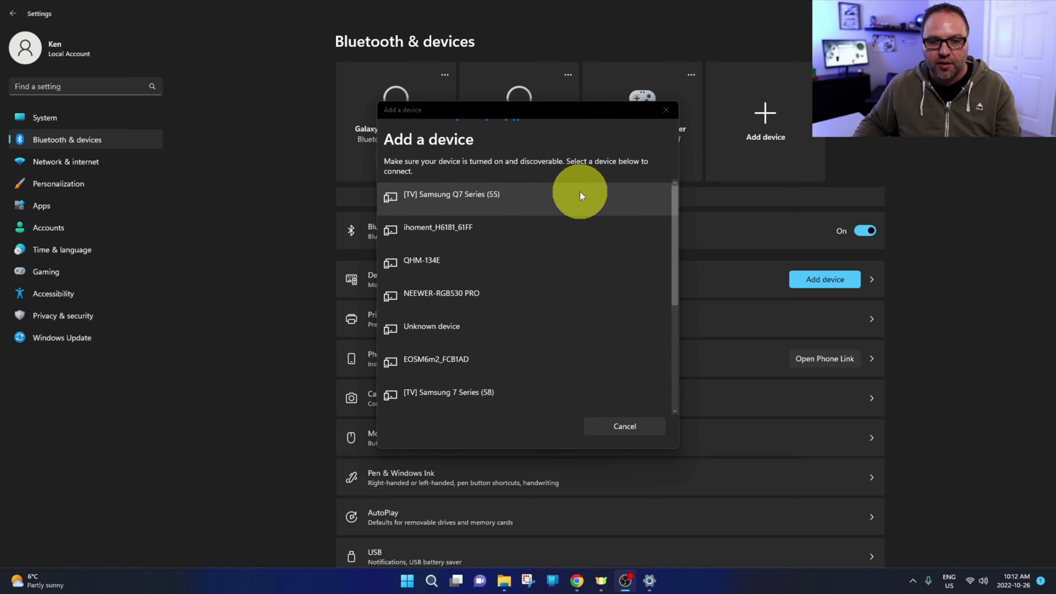
scroll(580, 191, down, 1)
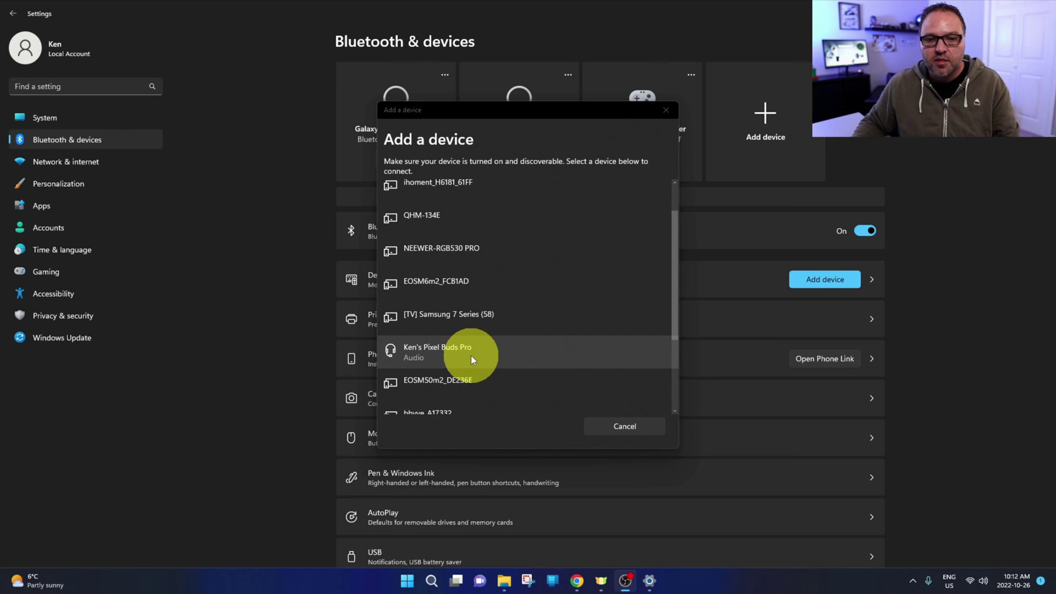
click(436, 355)
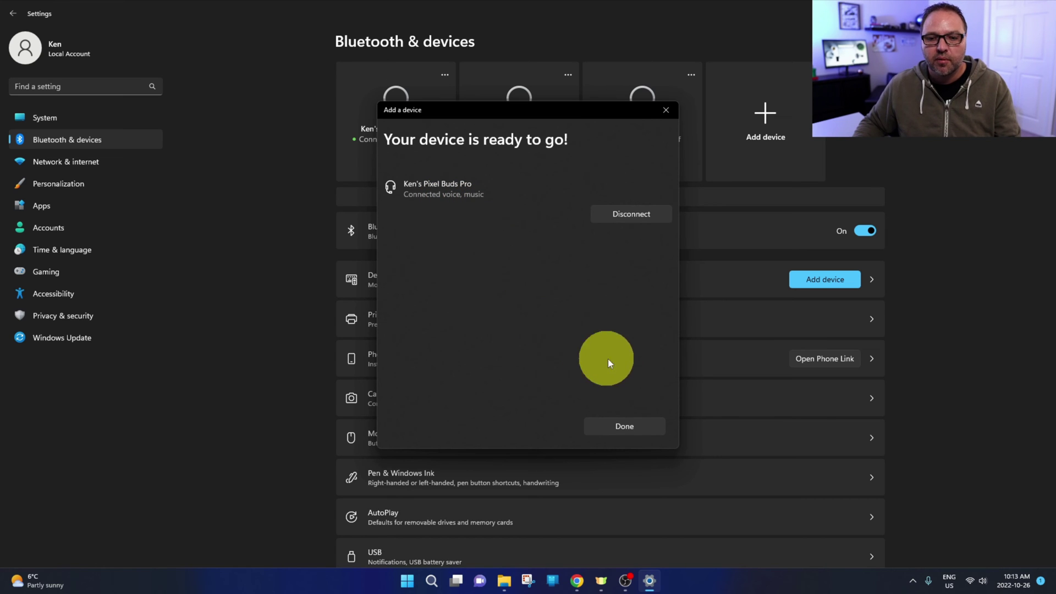
click(630, 426)
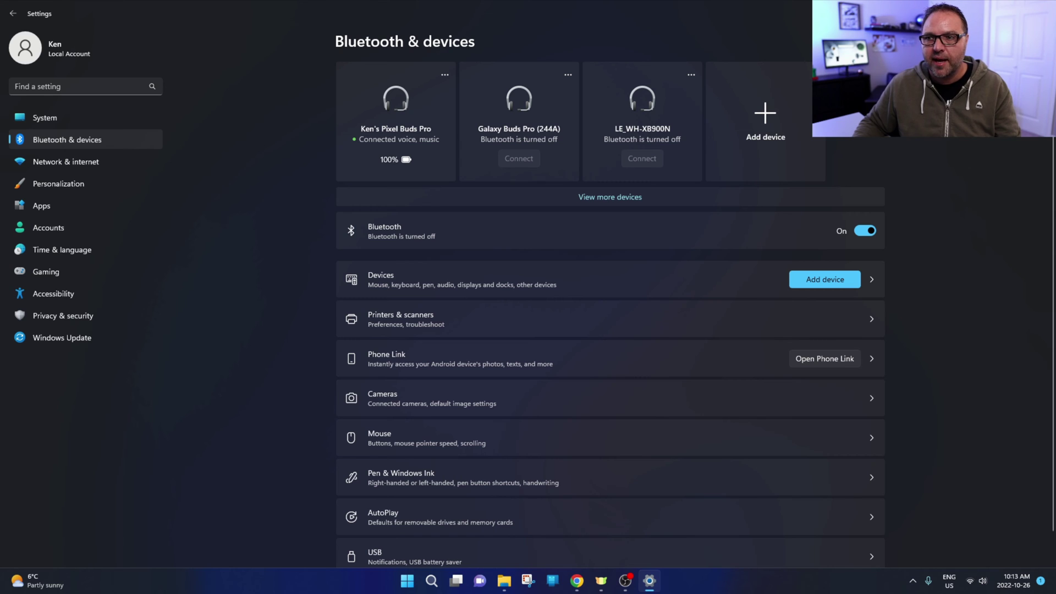
Select Pixel Buds Pro as sound output in quick settings, then bring up Chrome's YouTube page.
key(super+d)
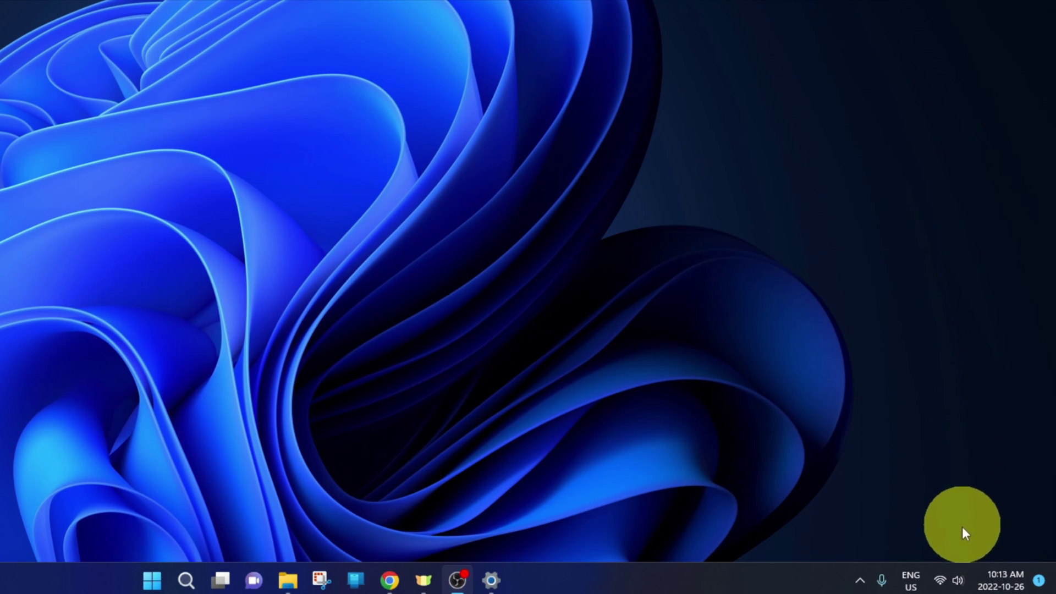
mouse_move(981, 580)
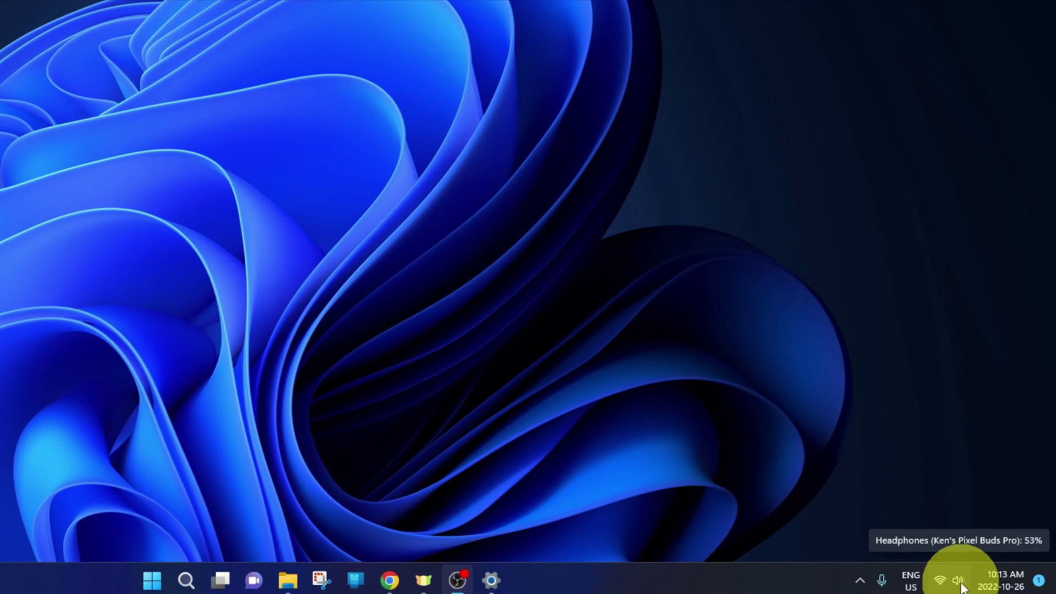
click(960, 584)
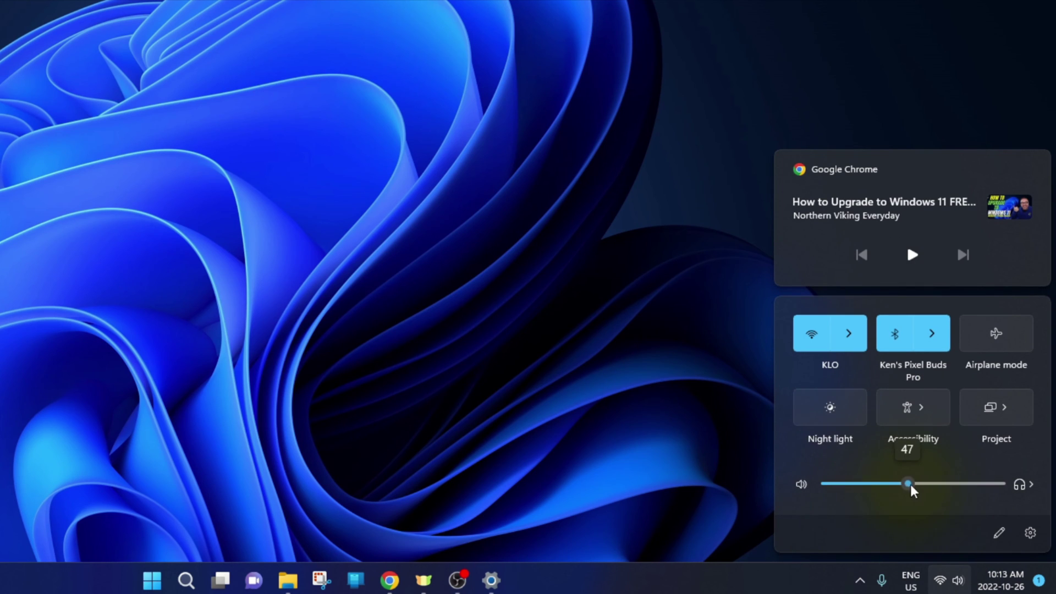
click(1021, 485)
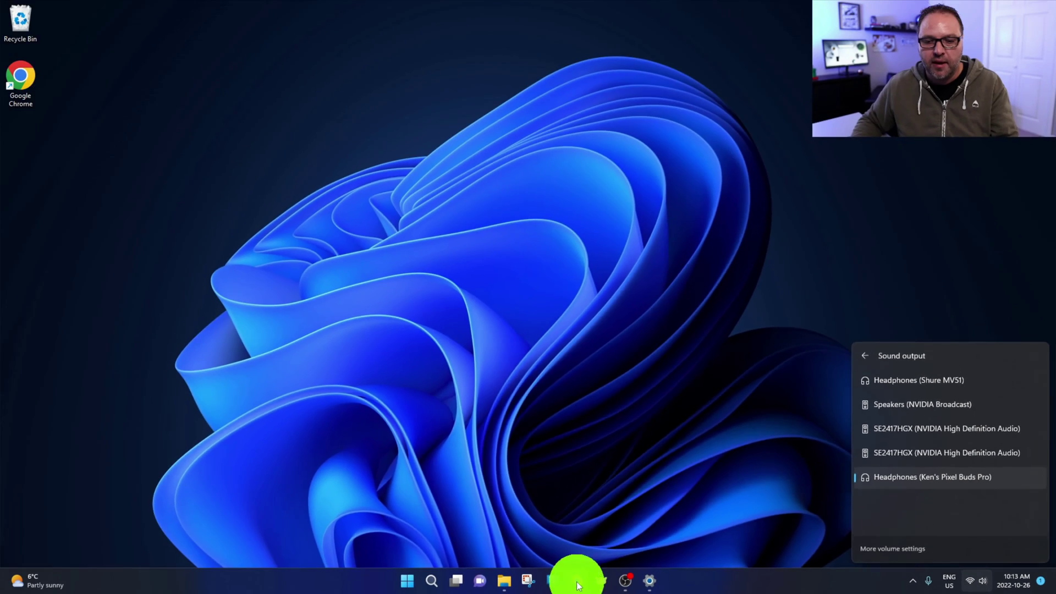
click(576, 581)
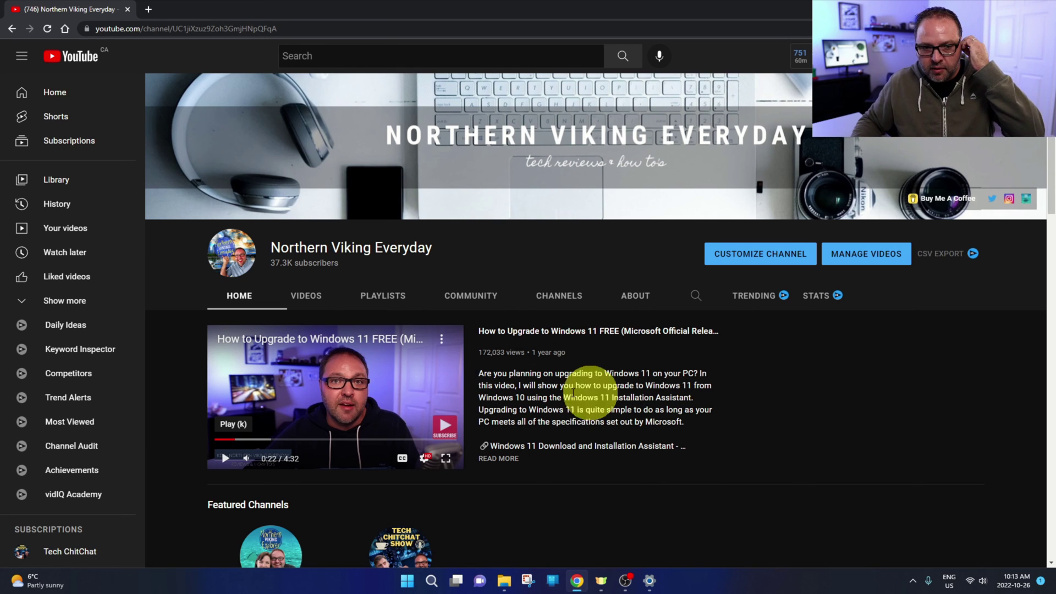
Play the featured Windows 11 upgrade video to test audio through the Pixel Buds Pro.
click(225, 459)
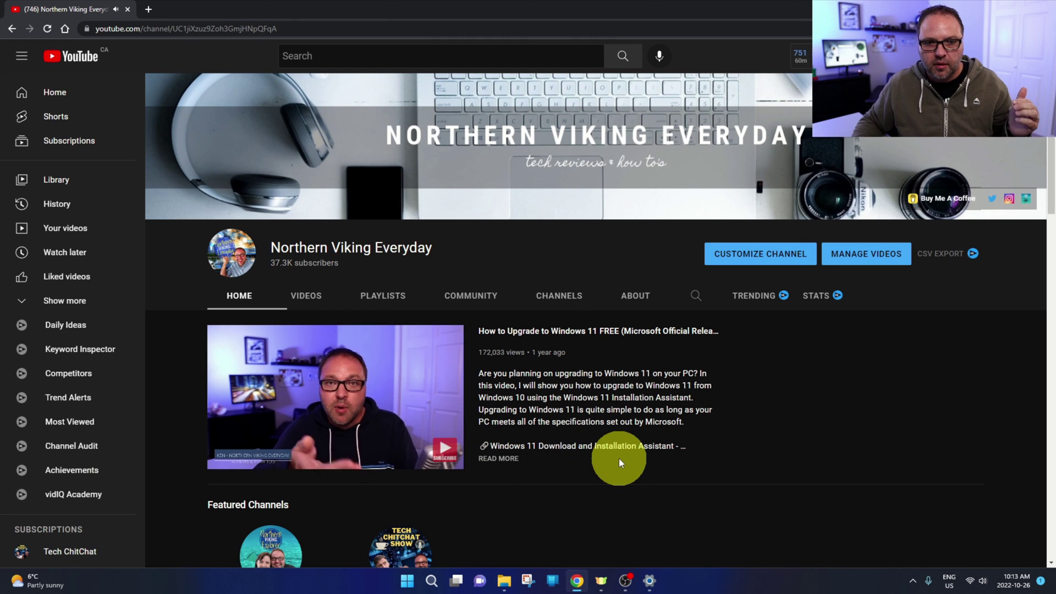